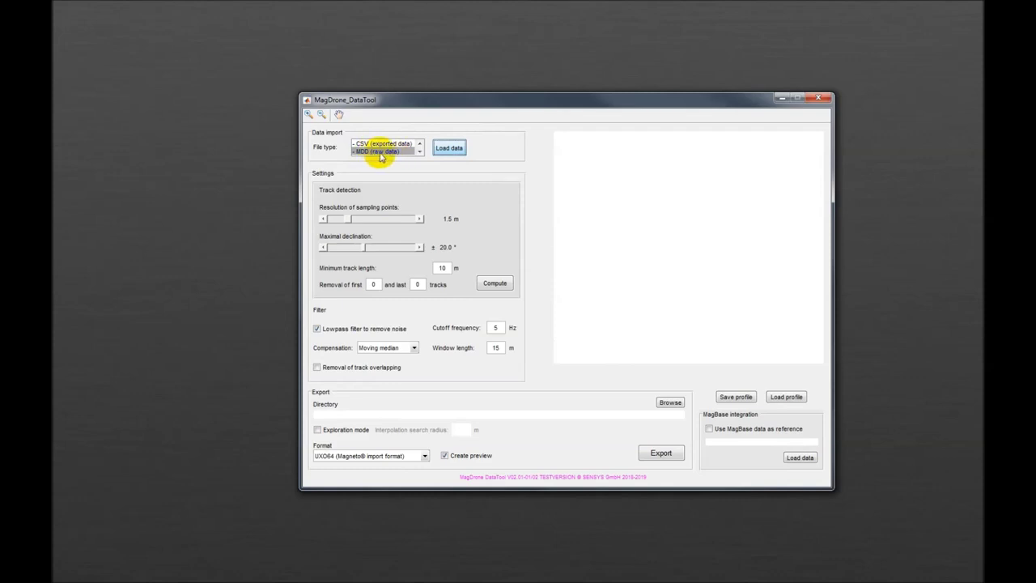
- Import the raw survey 20190215_130731_MD-R3_#0030.mdd from the Test folder to plot its flight track
left_click(449, 149)
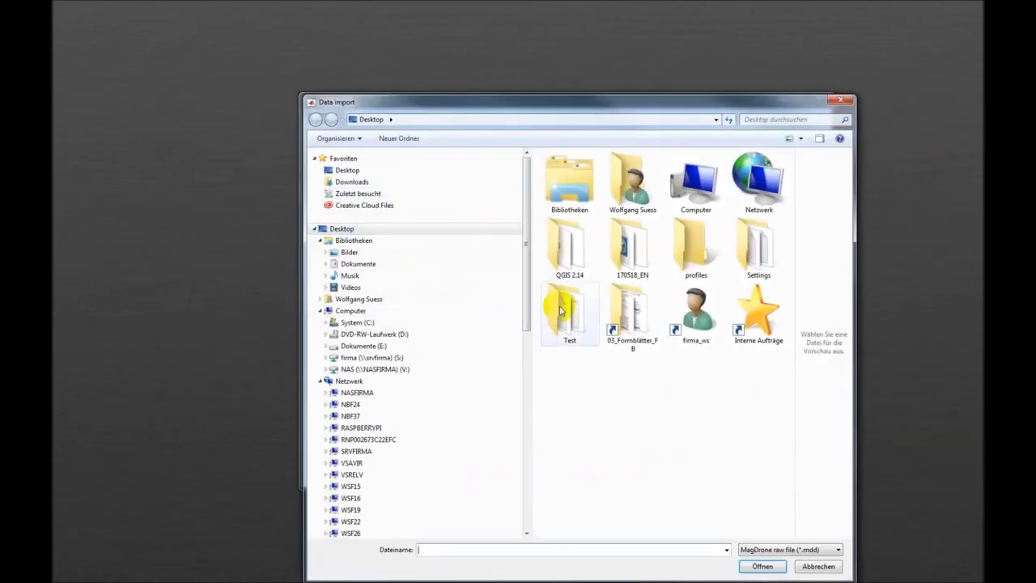
double_click(561, 309)
left_click_drag(585, 102, 525, 50)
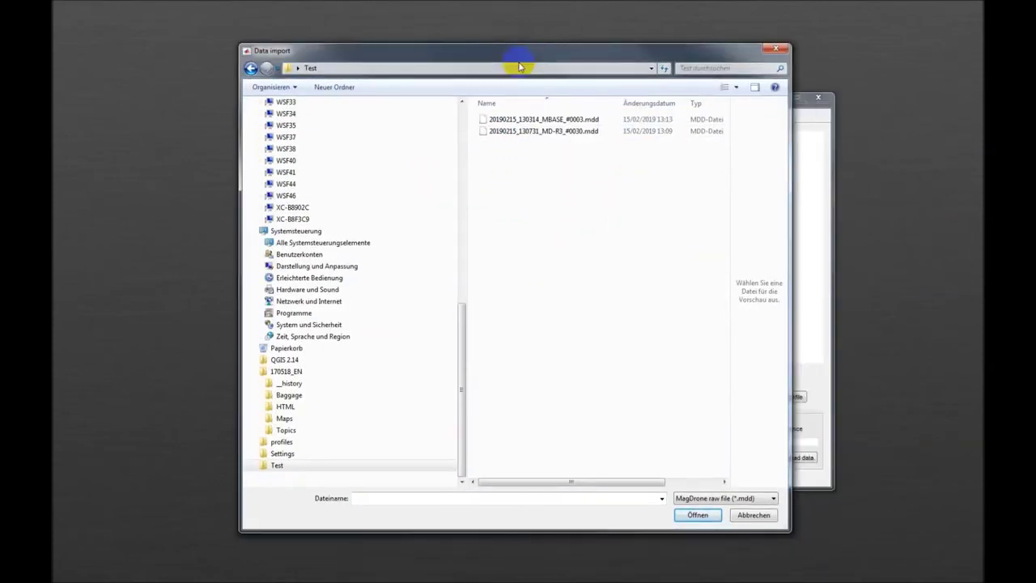
double_click(541, 131)
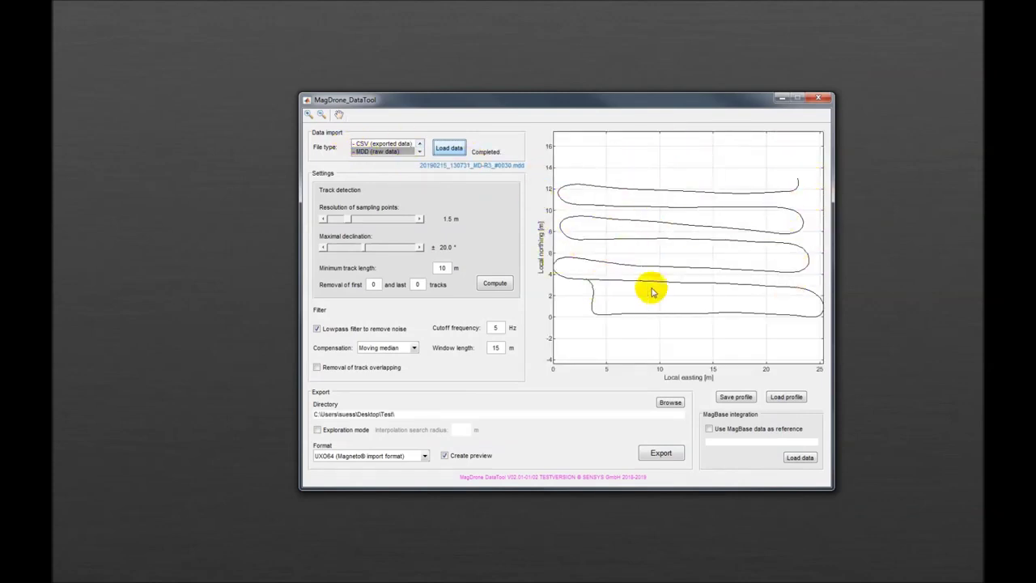
- Detect the survey's 7 tracks and choose CSV as the export format
left_click(493, 282)
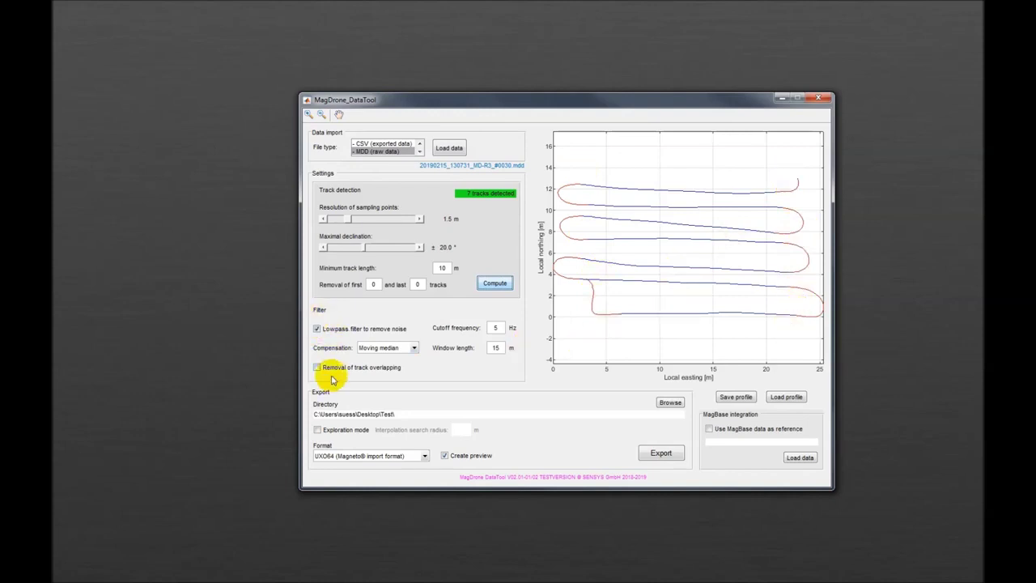
left_click(424, 456)
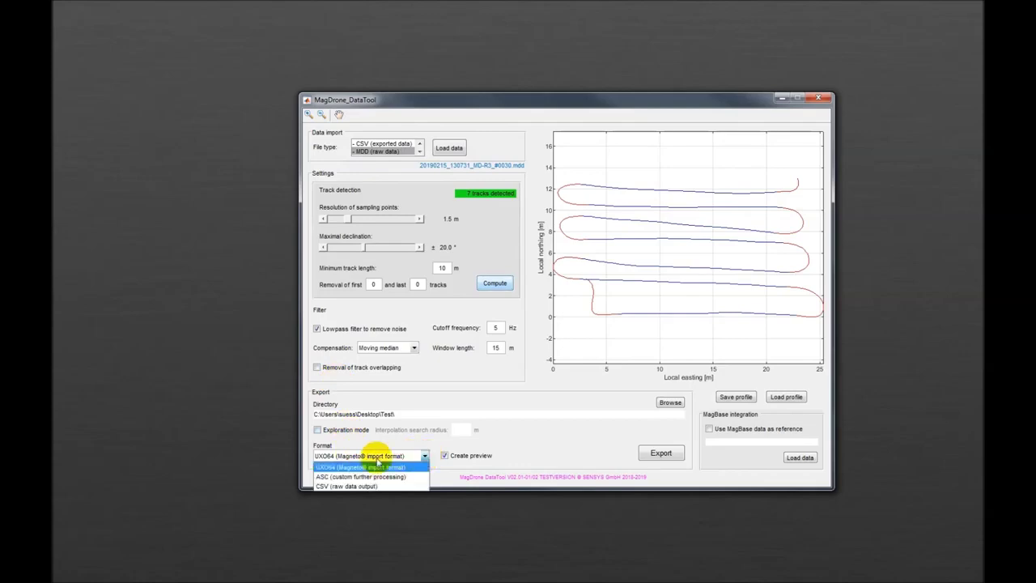
left_click(321, 486)
- Export the survey as 20190215_130731_MD-R3_#0030.csv and open it in Excel
left_click(657, 453)
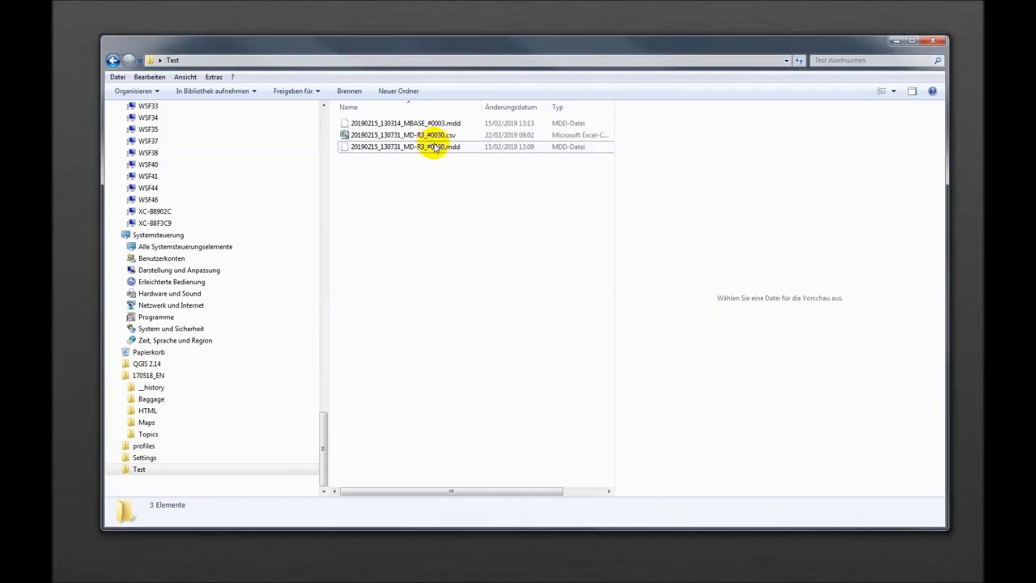
left_click(418, 138)
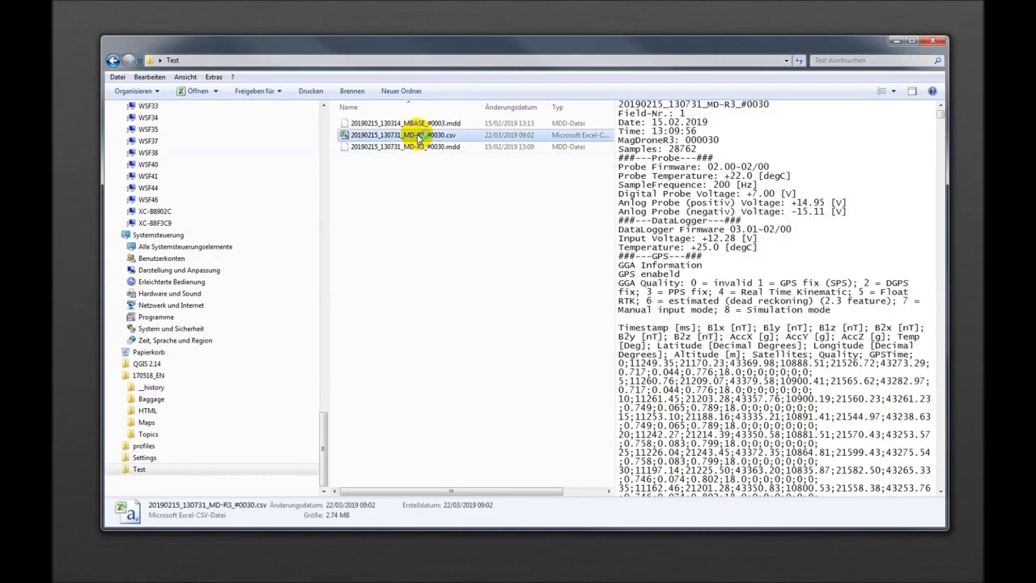
double_click(418, 136)
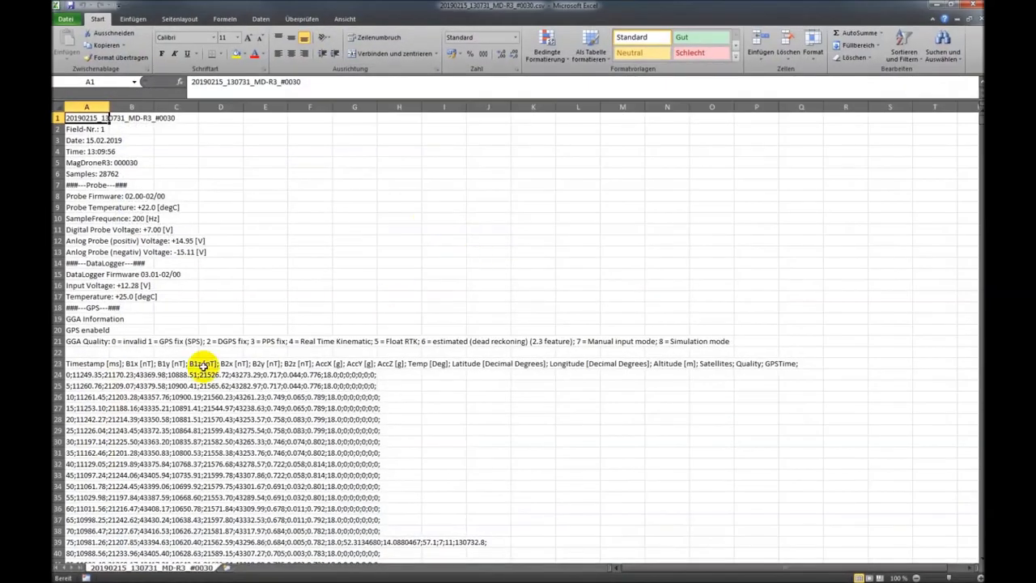
- Inspect the CSV header in cell A23, Timestamp through GPSTime, then close Excel
left_click_drag(81, 374, 356, 542)
left_click(87, 363)
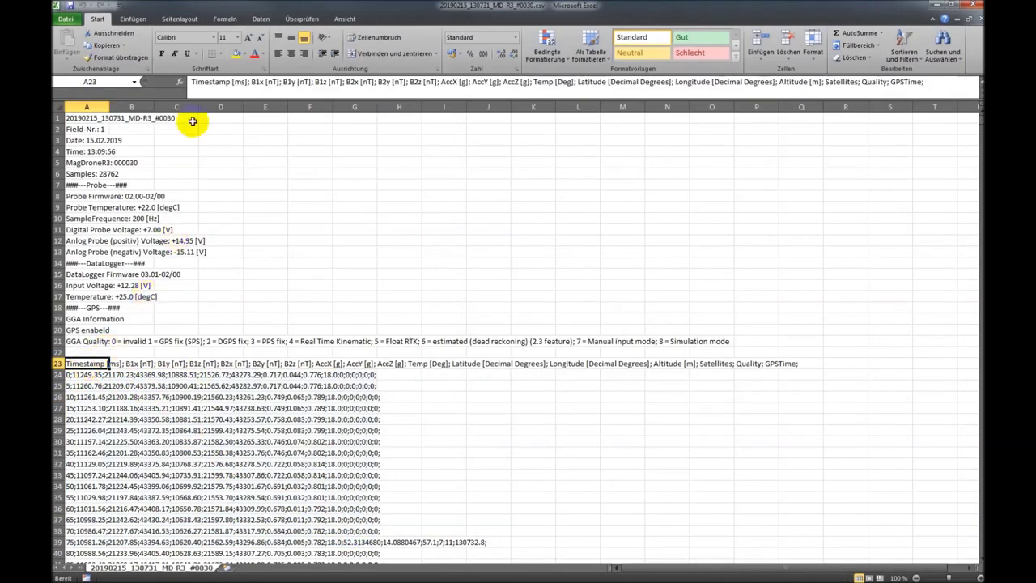
left_click_drag(192, 82, 869, 83)
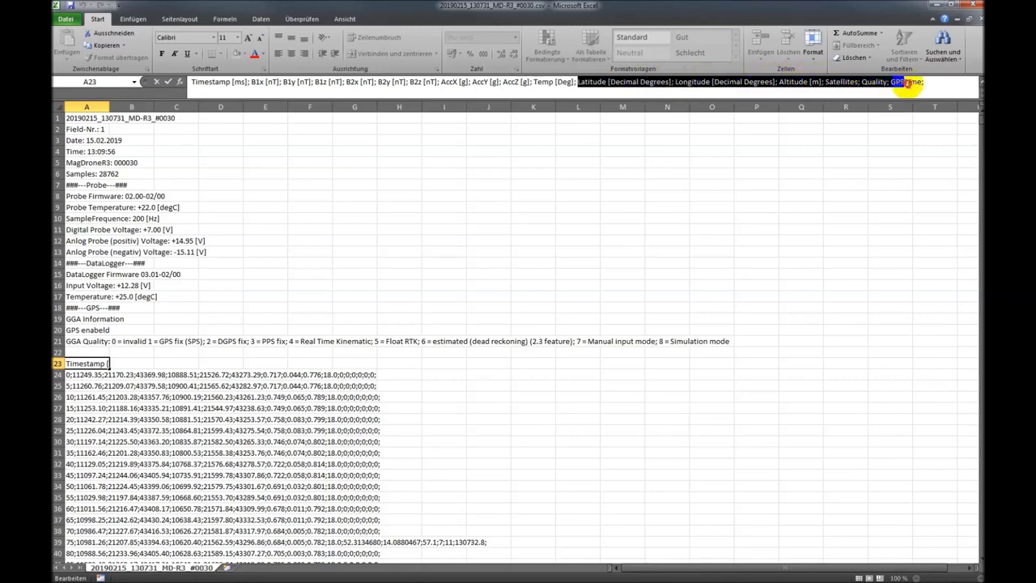
left_click_drag(923, 83, 924, 84)
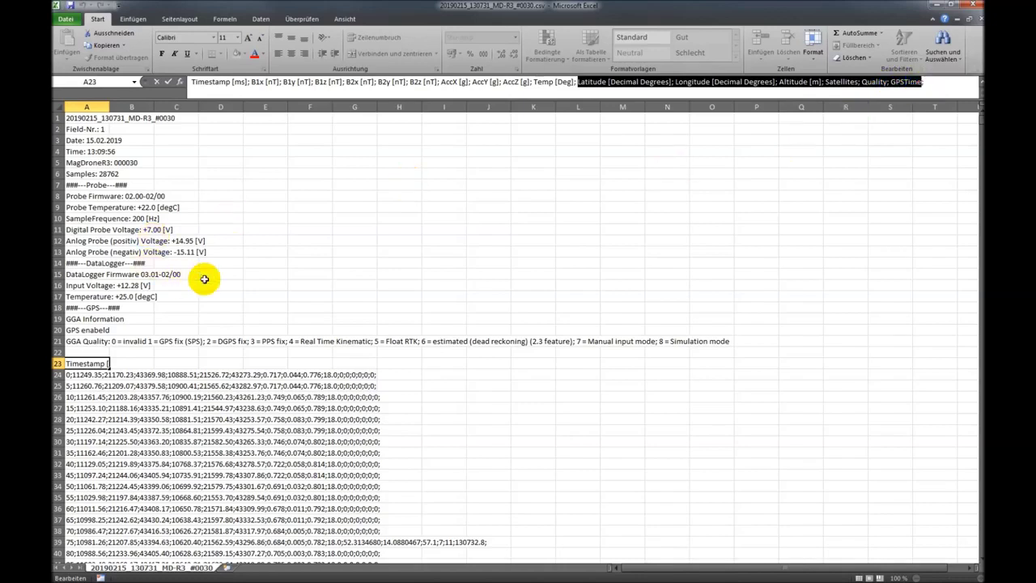
left_click(215, 310)
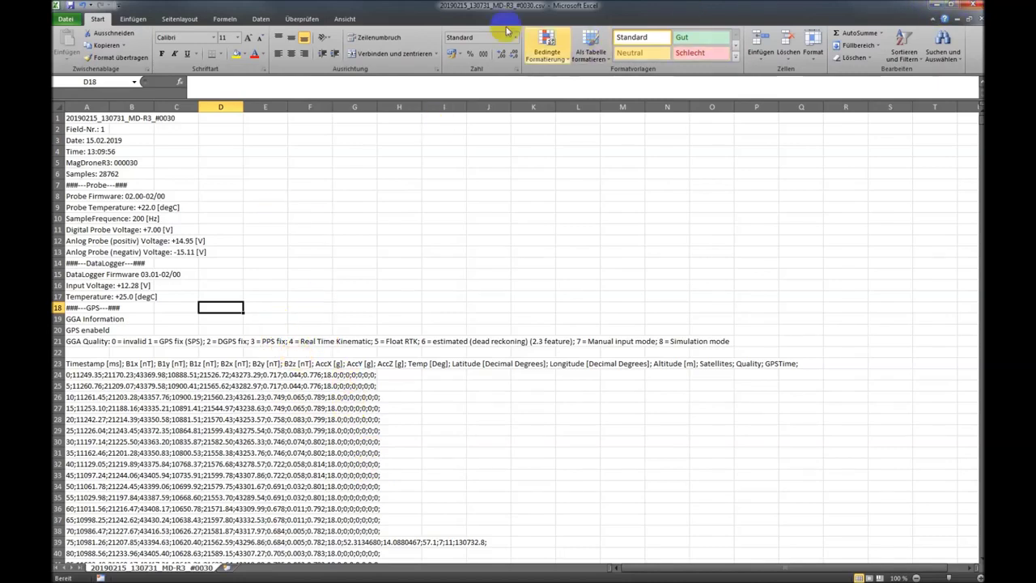
left_click(971, 5)
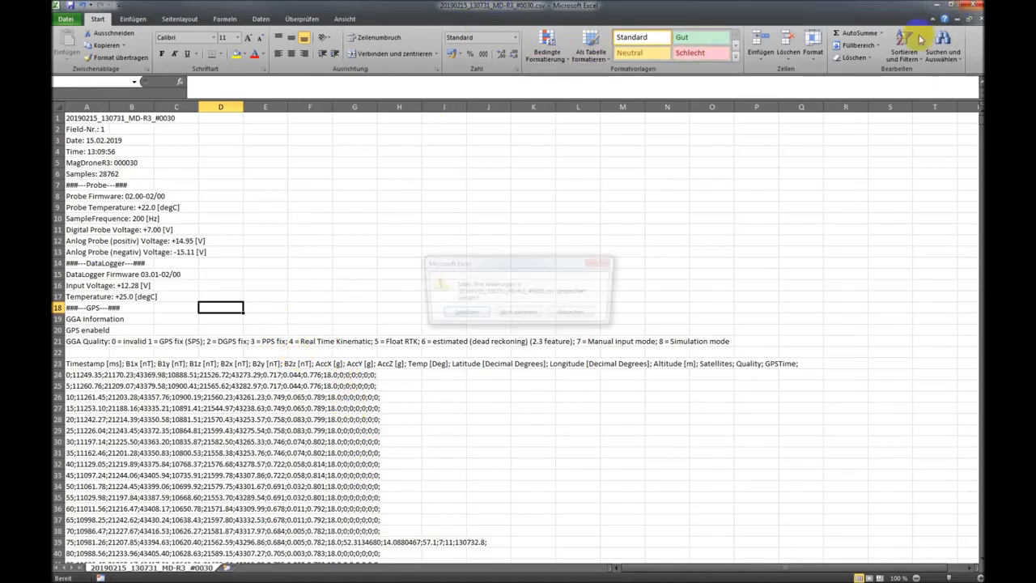
- Discard the CSV changes and load the MagBase file 20190215_130314_MBASE_#0003.mdd
left_click(519, 315)
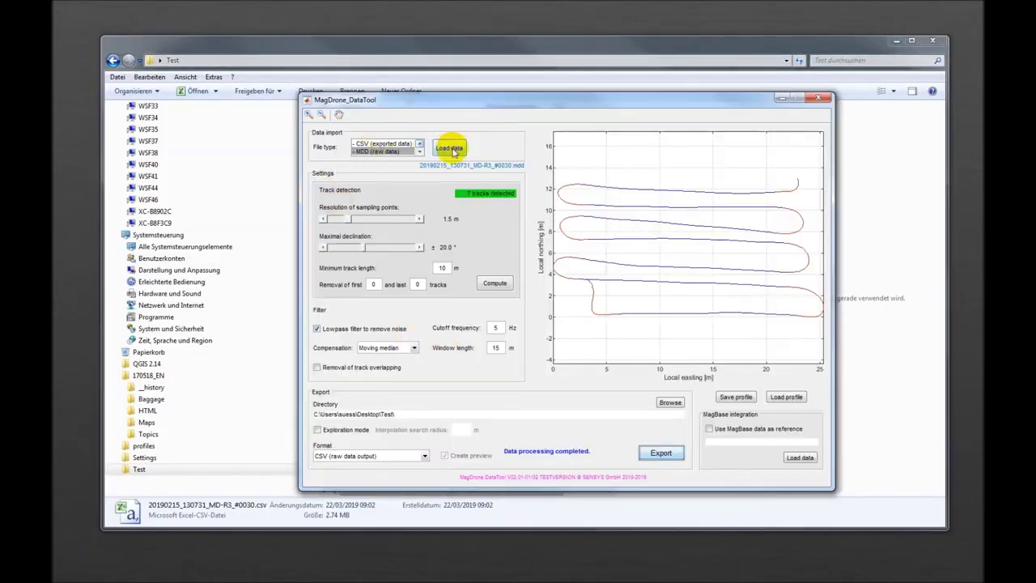
left_click(451, 148)
double_click(526, 121)
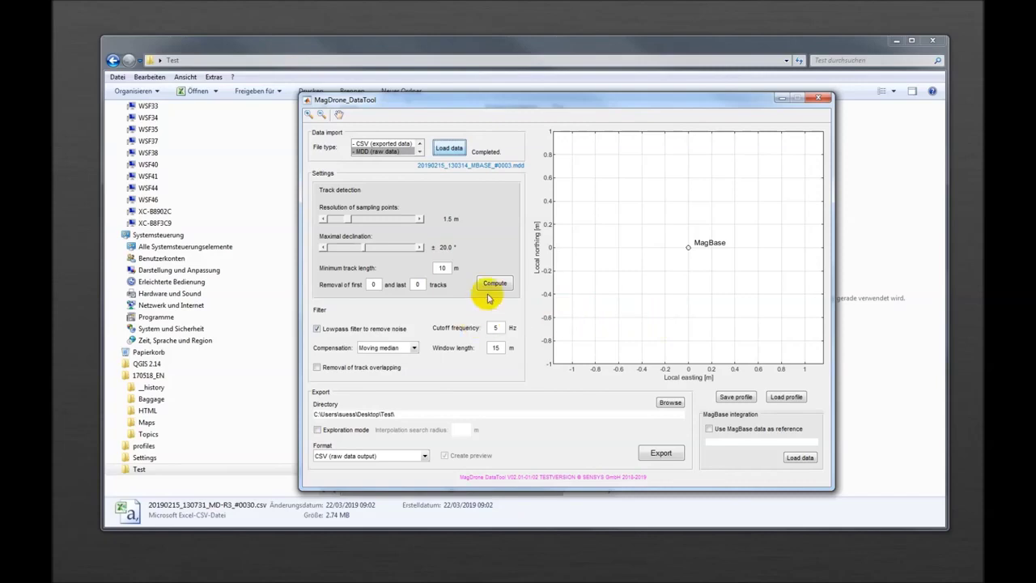
- Export the MagBase data as 20190215_130314_MBASE_#0003.csv and open it in Excel
left_click(493, 286)
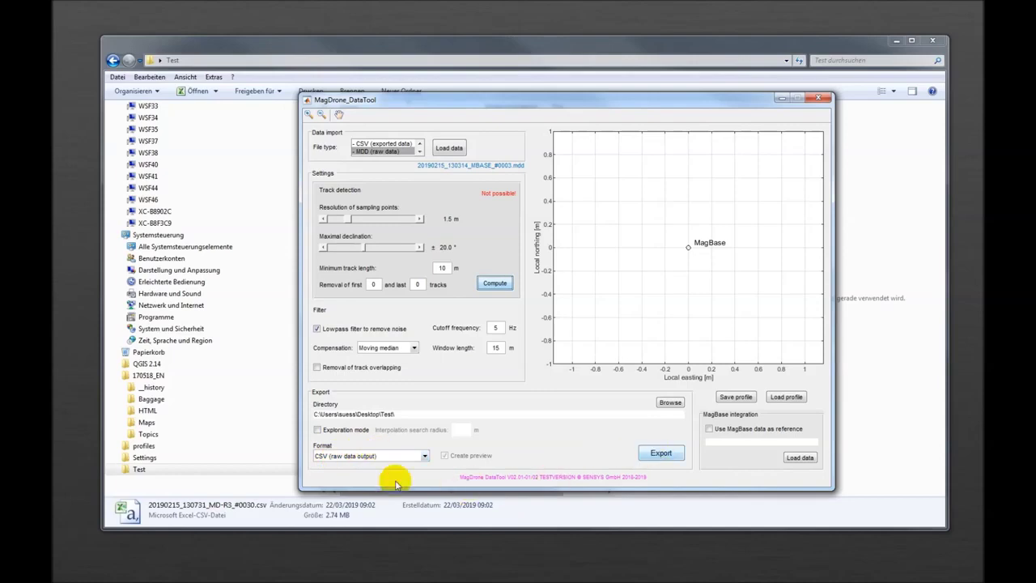
left_click(662, 454)
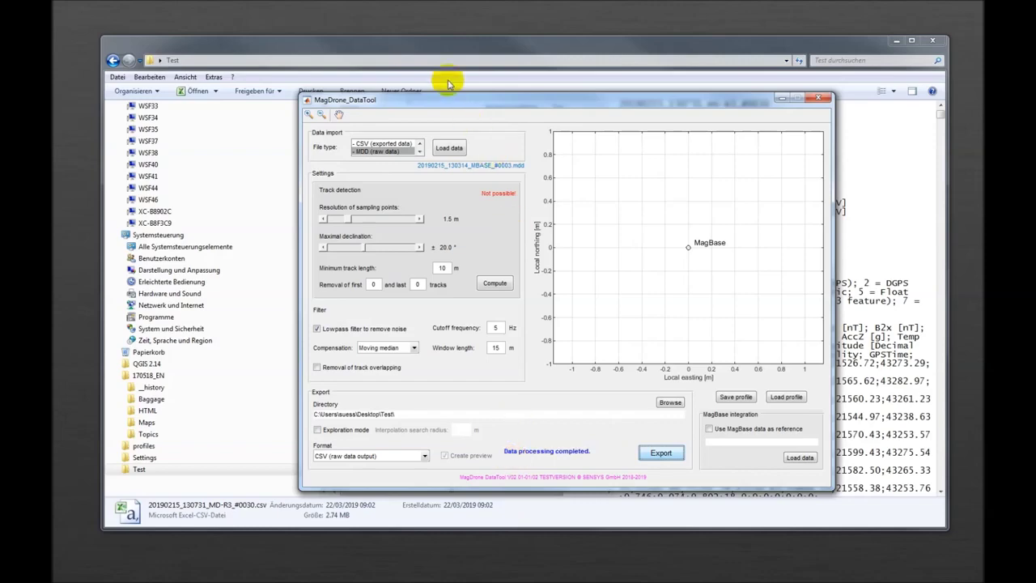
left_click(279, 49)
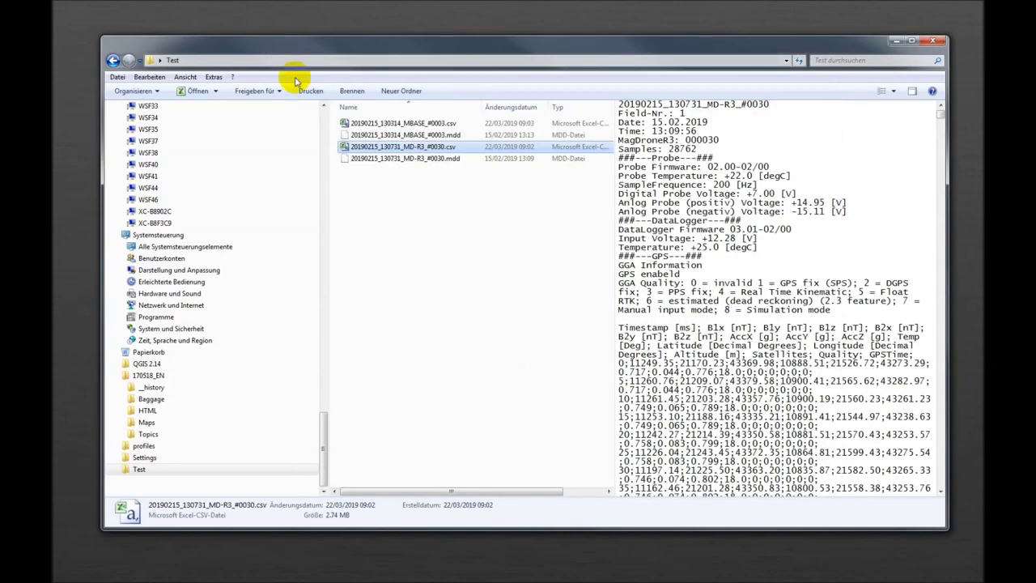
left_click(415, 213)
left_click(408, 123)
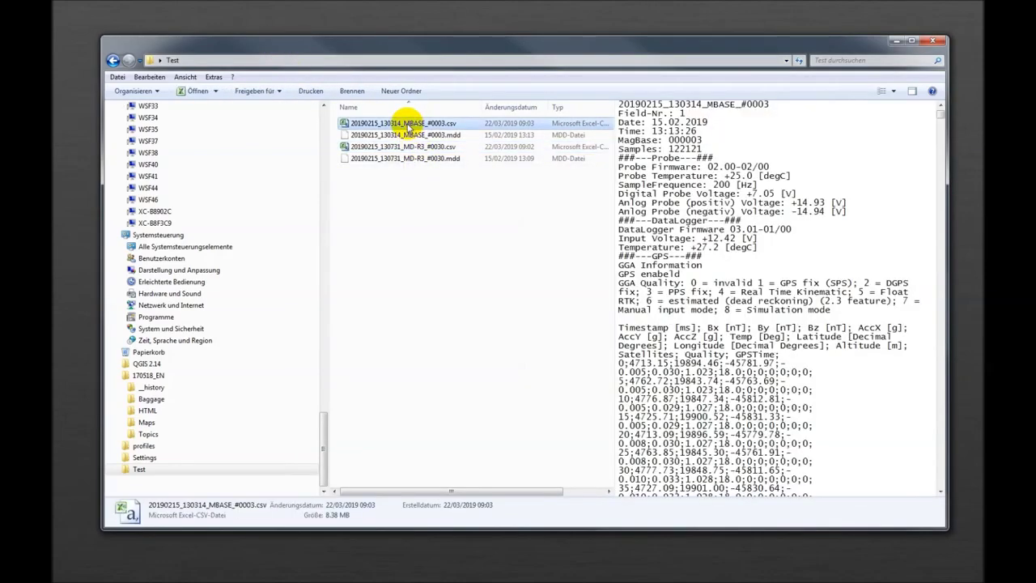
double_click(409, 124)
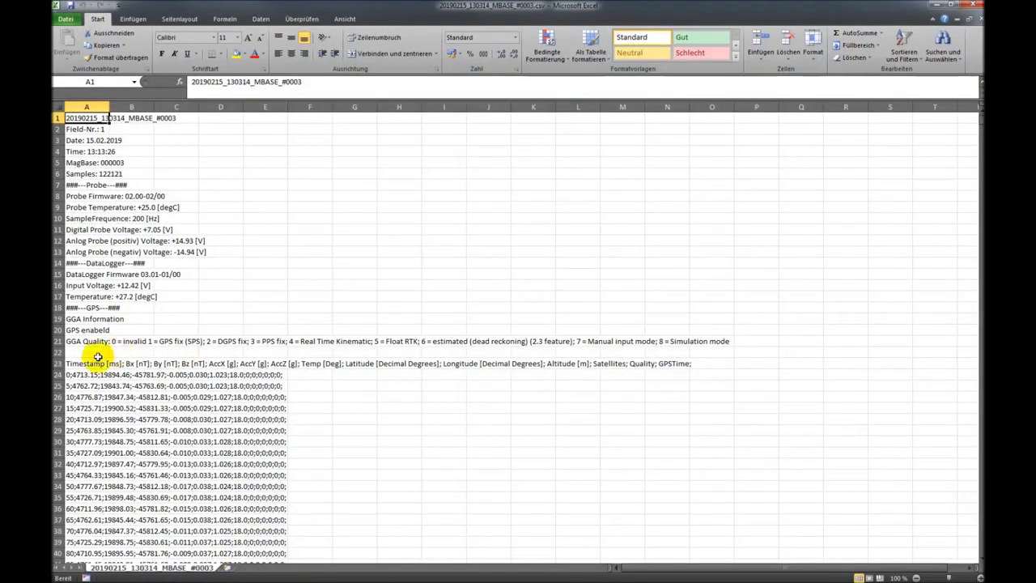
- Inspect the MagBase CSV header fields: Timestamp, Bx–Bz, AccX–AccZ, Temp through Longitude
left_click(95, 361)
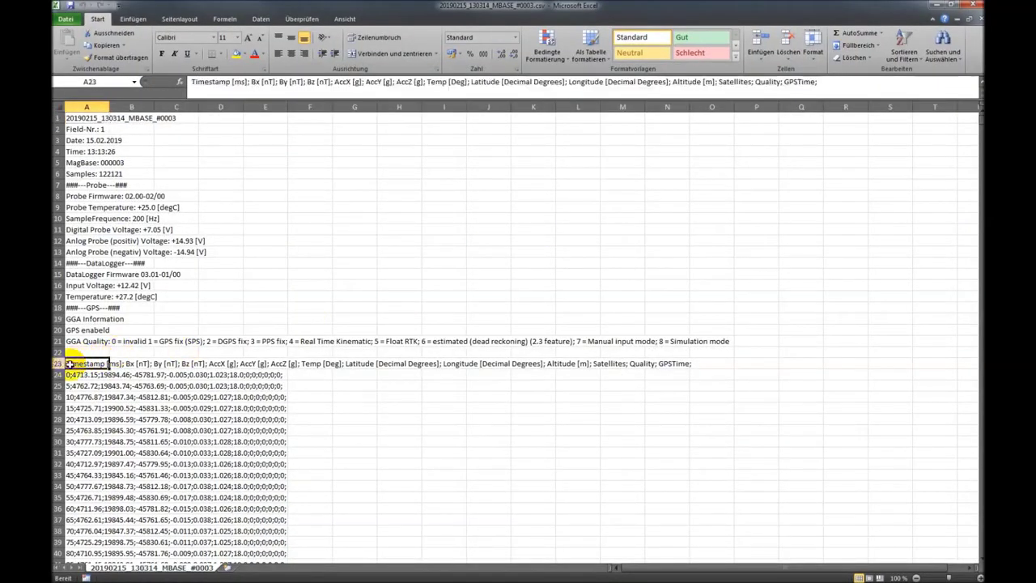
double_click(202, 81)
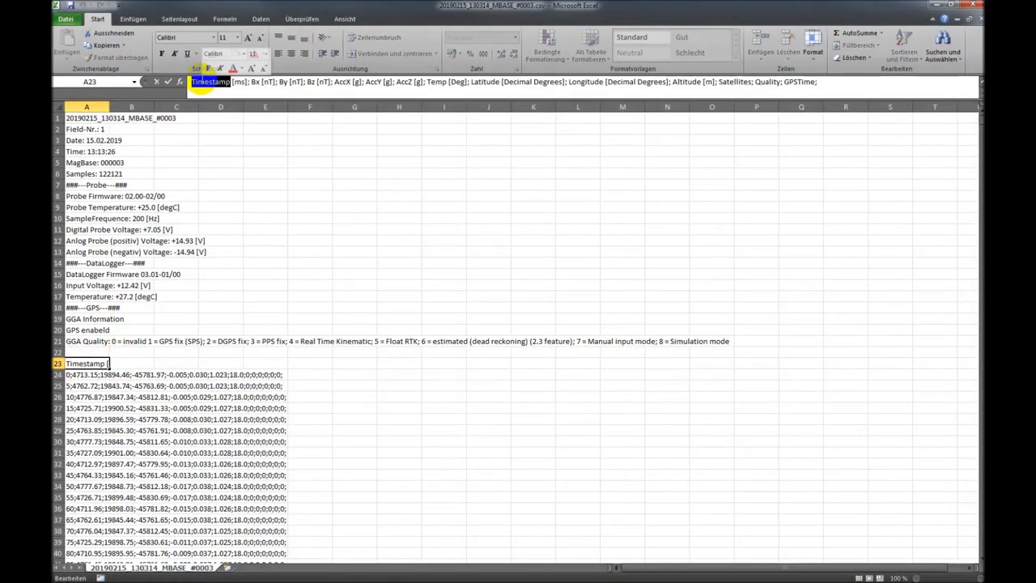
left_click(275, 81)
left_click_drag(251, 82, 322, 81)
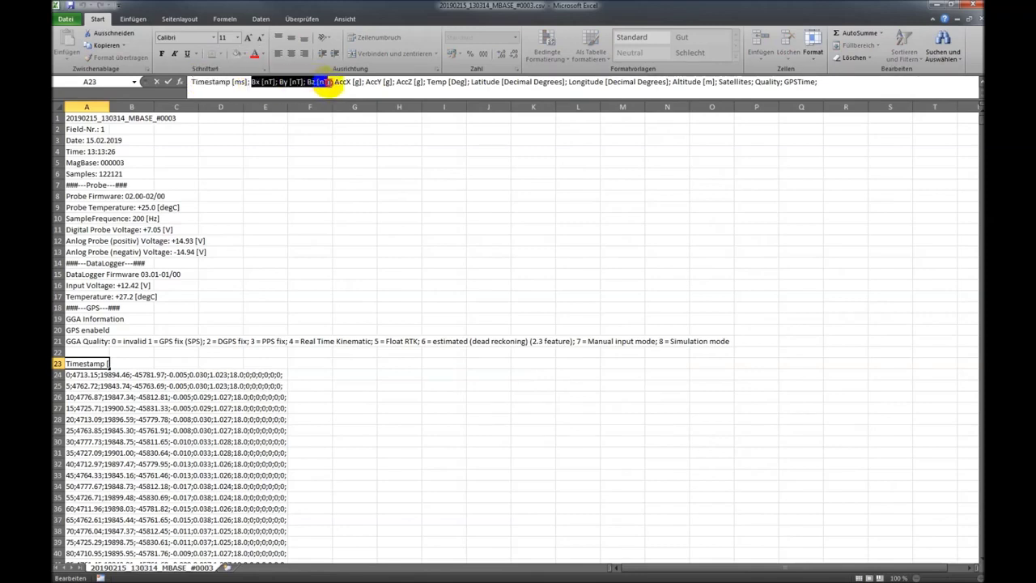
left_click_drag(329, 84, 403, 83)
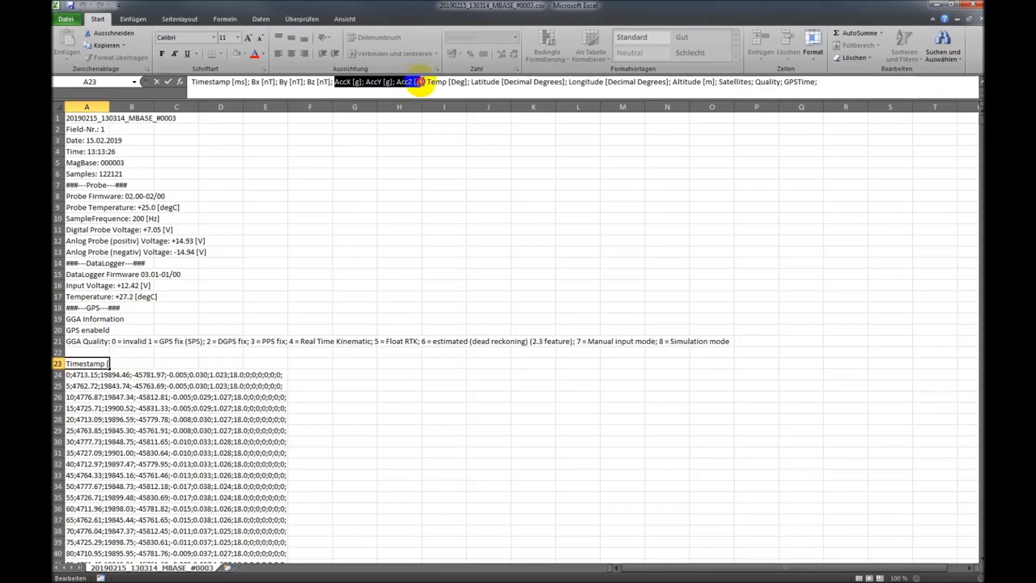
mouse_move(422, 82)
left_mouse_down()
mouse_move(336, 83)
mouse_move(420, 83)
left_mouse_up()
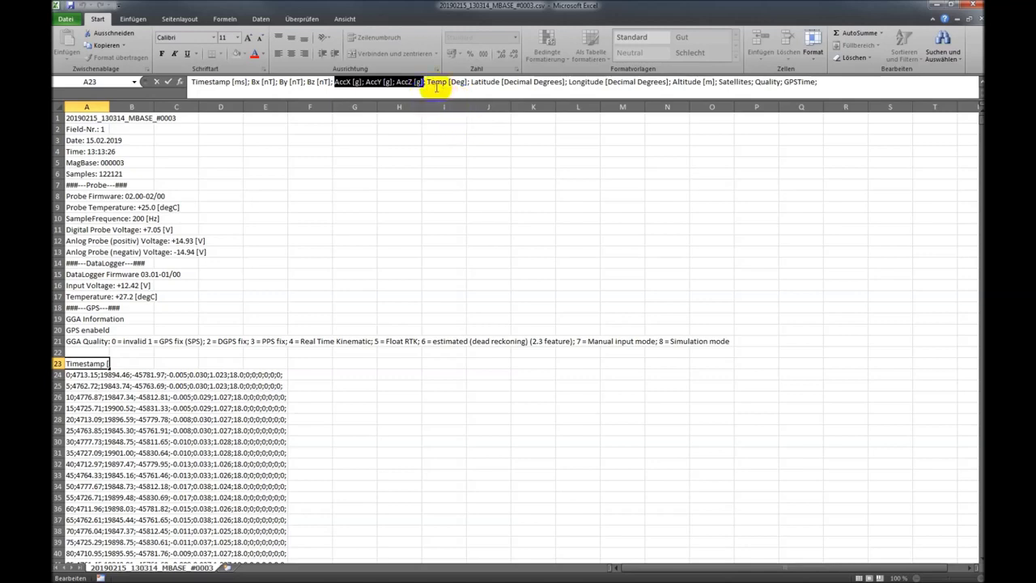
left_click_drag(425, 82, 756, 85)
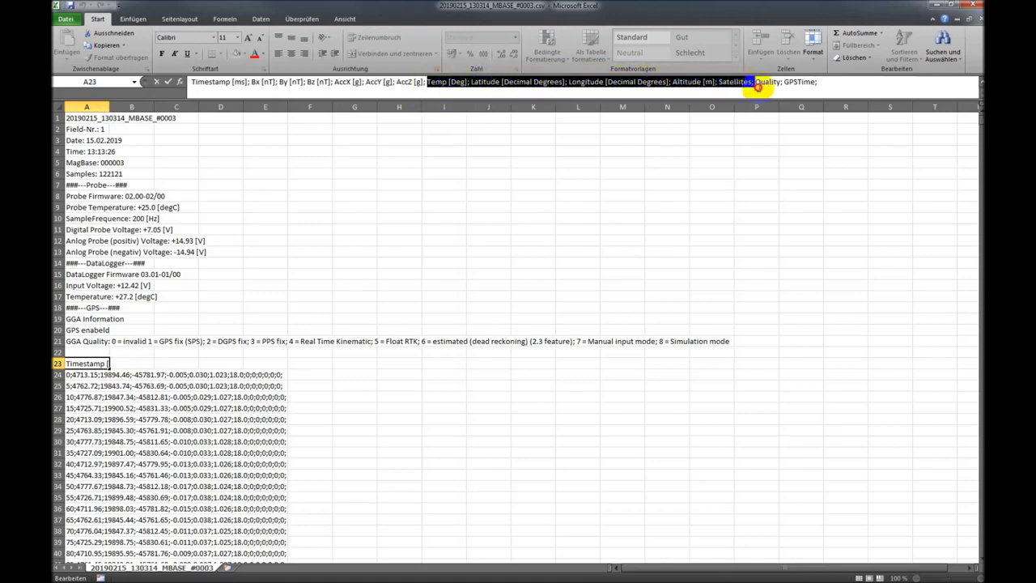
- Close the MagBase CSV in Excel, answering the save-changes prompt
double_click(801, 82)
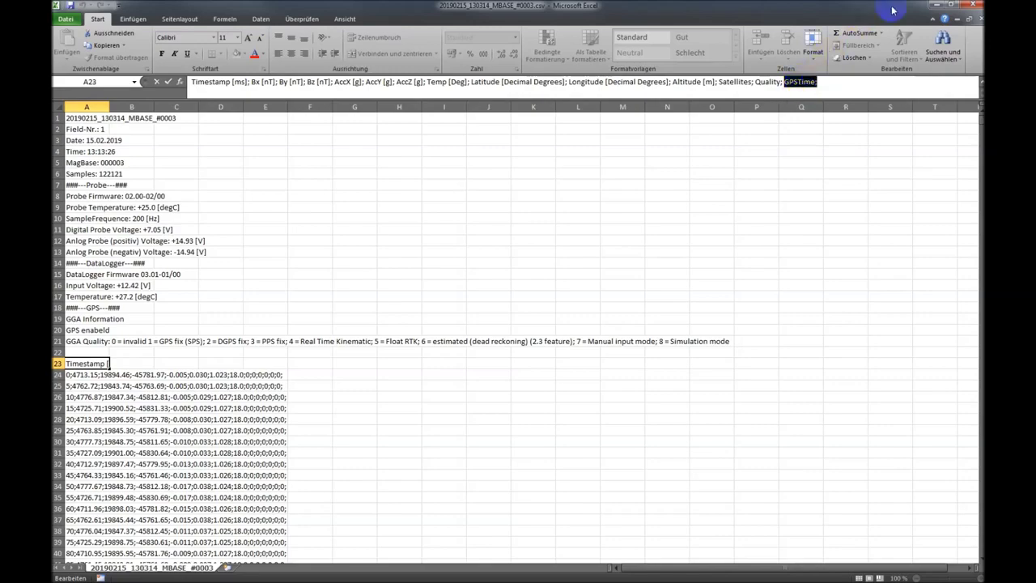
left_click(971, 10)
left_click(520, 322)
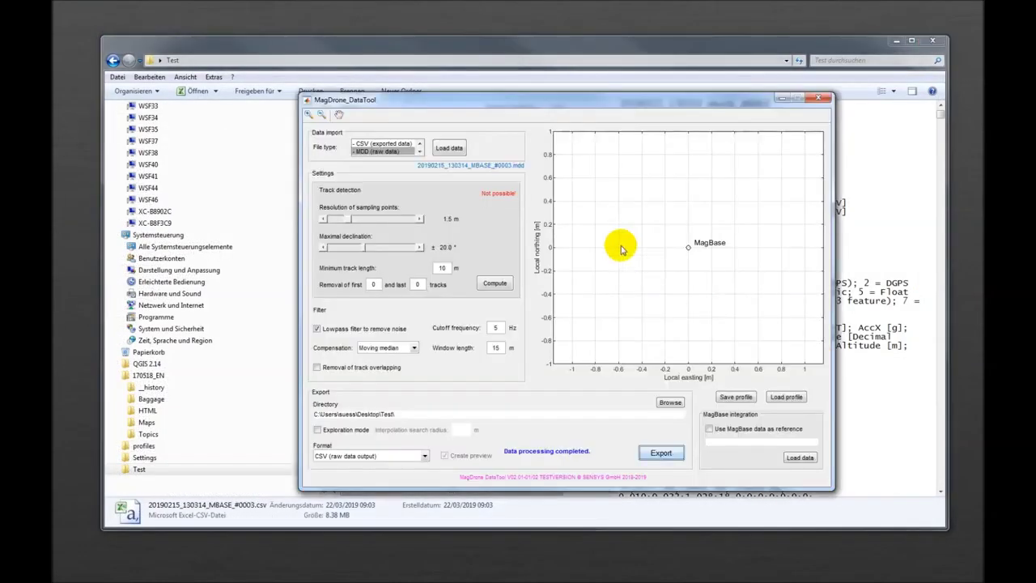
- Reload survey 20190215_130731_MD-R3_#0030.mdd and enable 'Use MagBase data as reference'
left_click(453, 149)
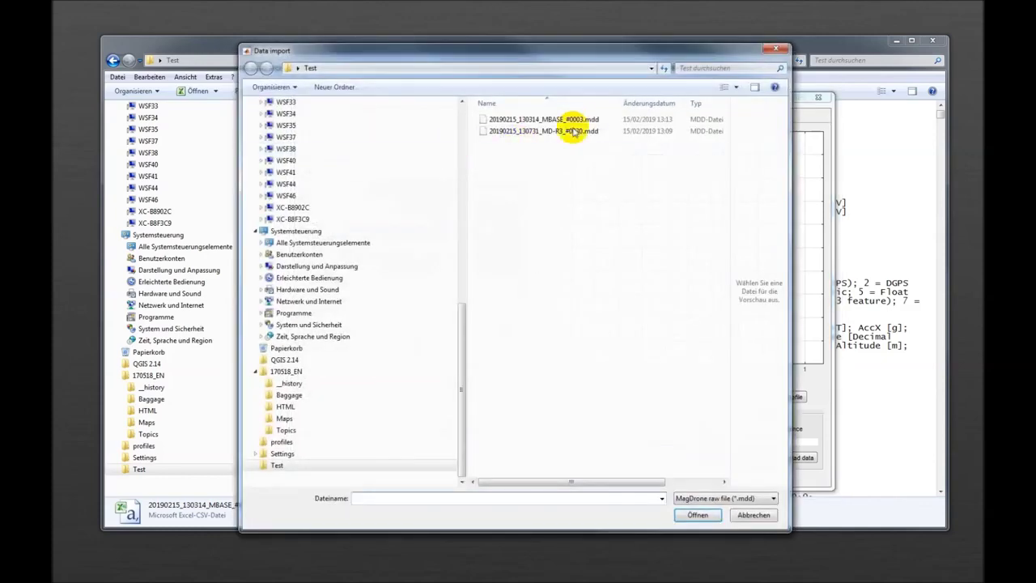
double_click(533, 132)
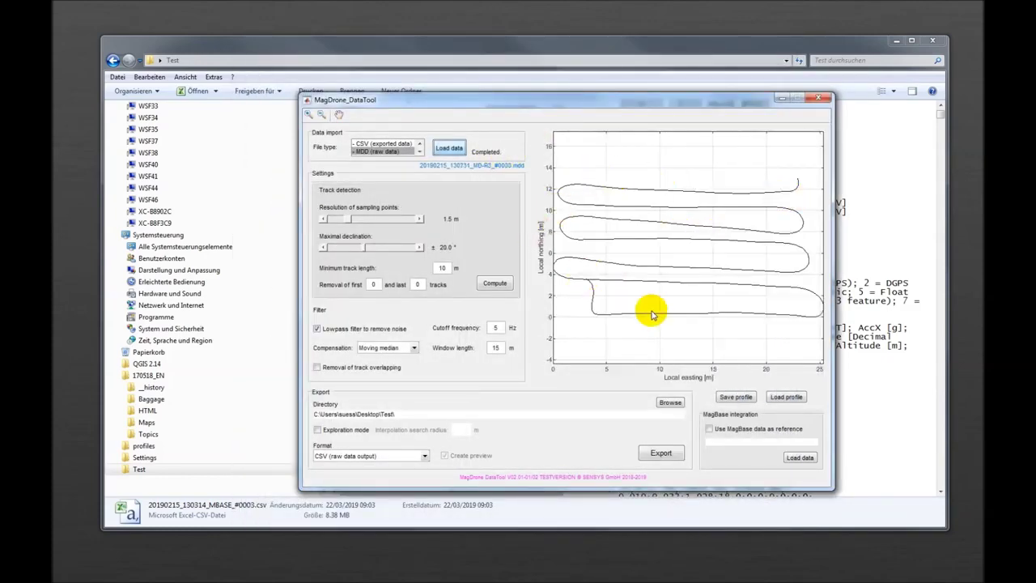
left_click(495, 282)
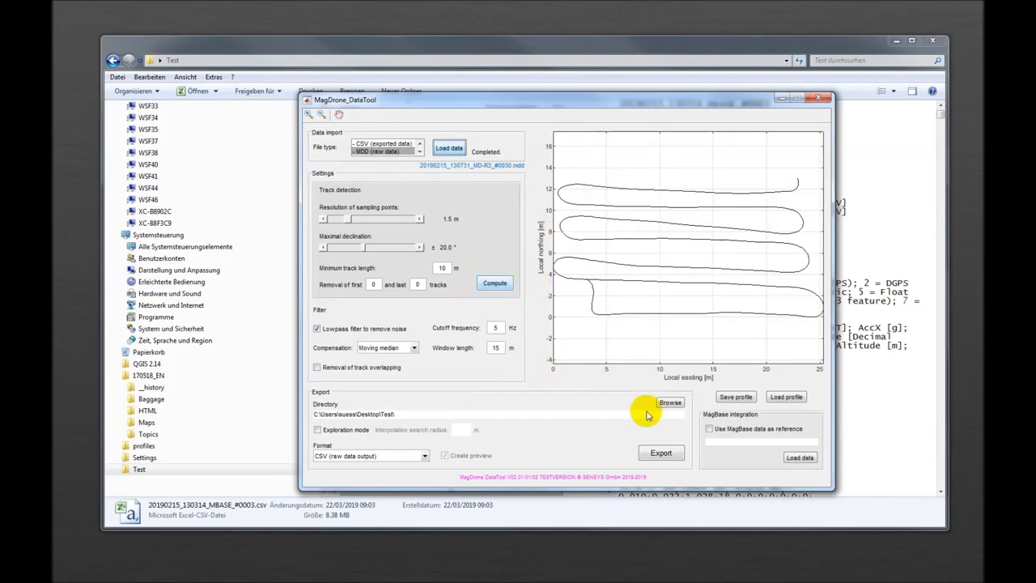
left_click(709, 430)
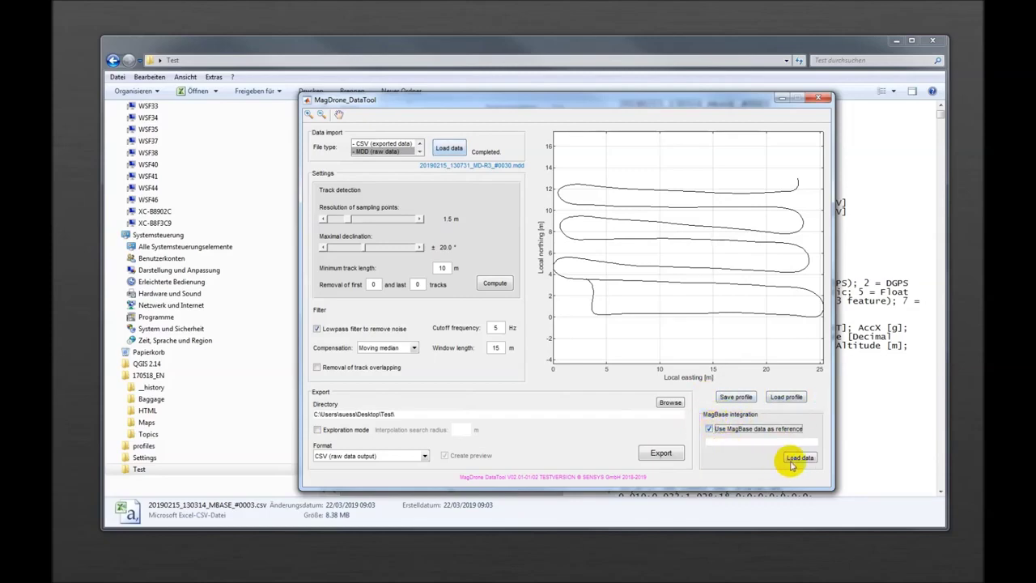
- Load reference file 20190215_130314_MBASE_#0003.mdd and compute the 7 survey tracks
left_click(801, 458)
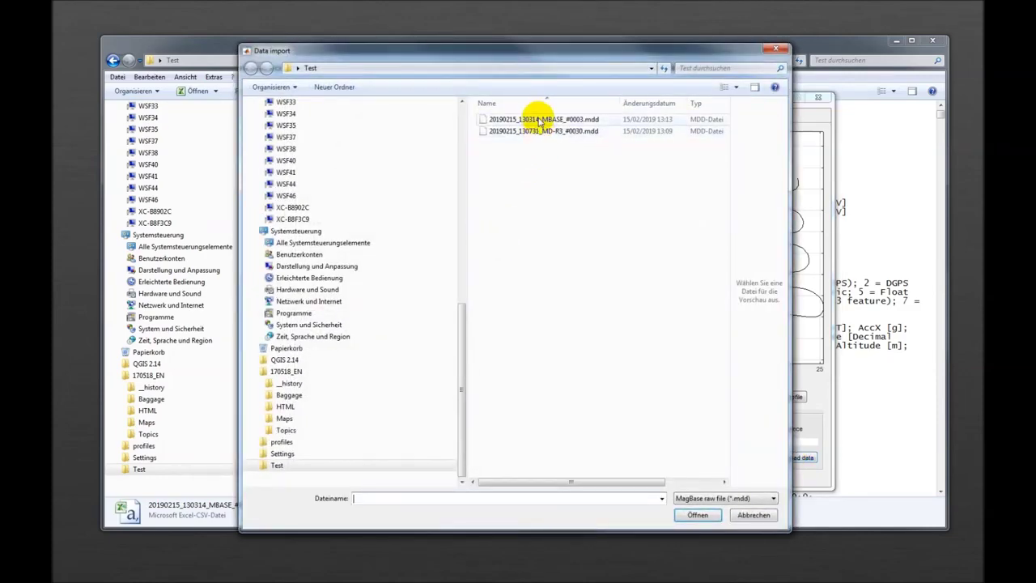
double_click(539, 122)
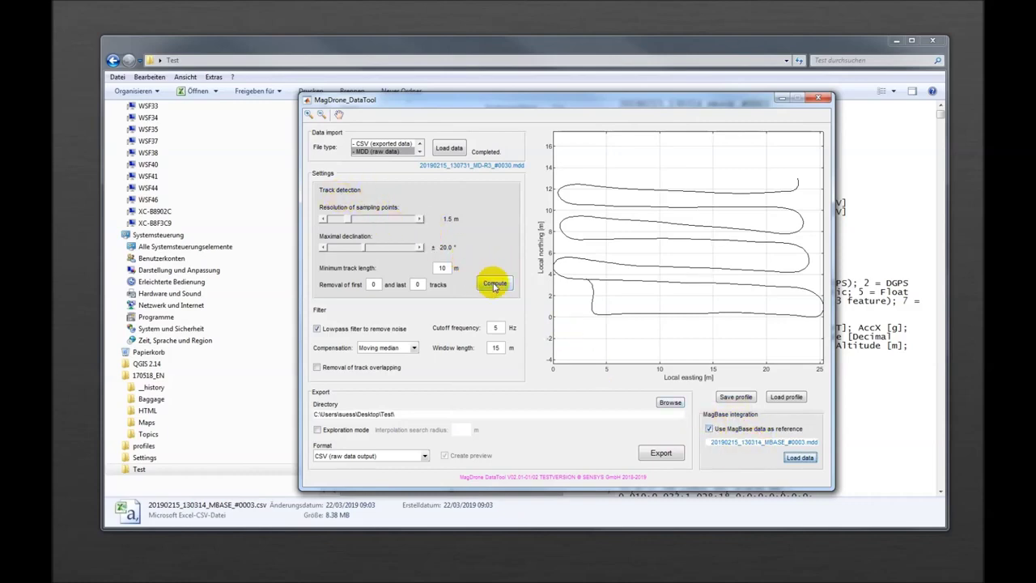
left_click(493, 283)
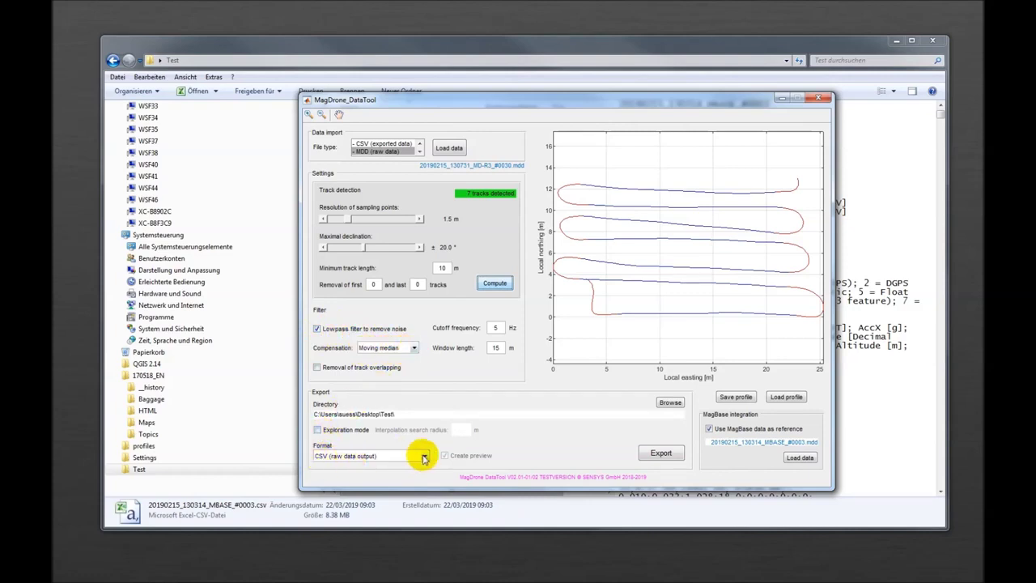
- Export the referenced survey as UXO64 (Magneto® import format) with a preview
left_click(425, 457)
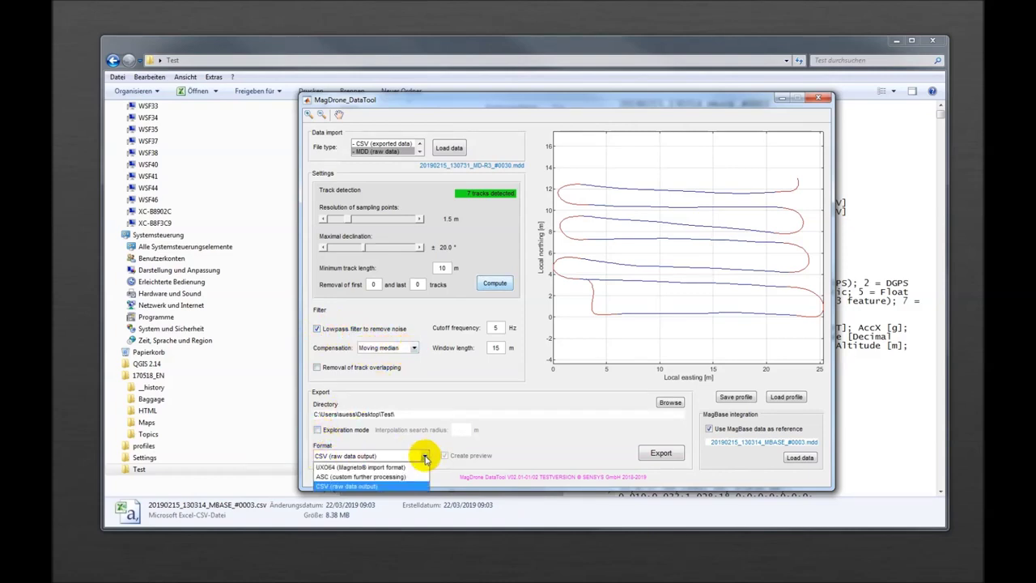
left_click(358, 468)
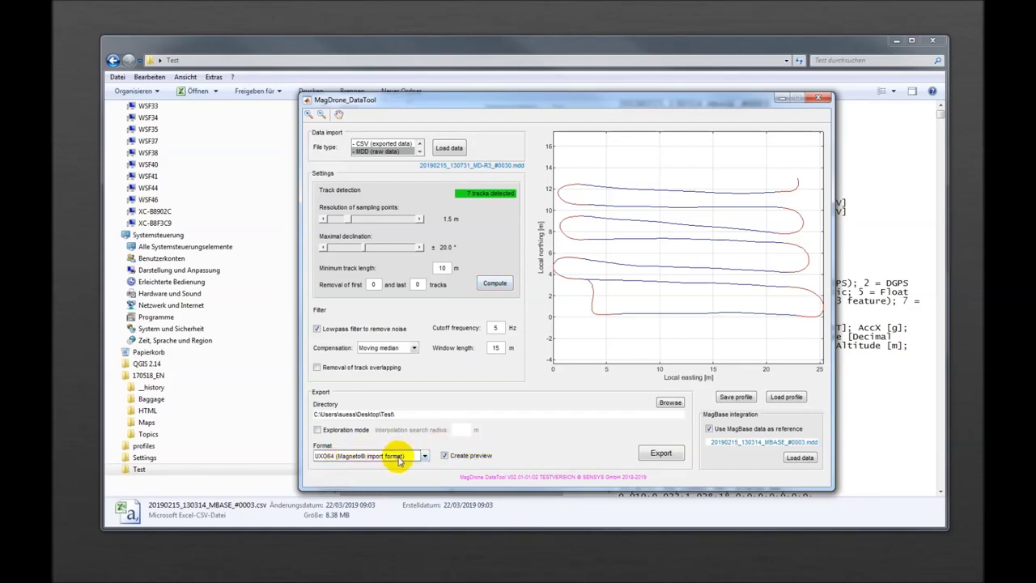
left_click(661, 453)
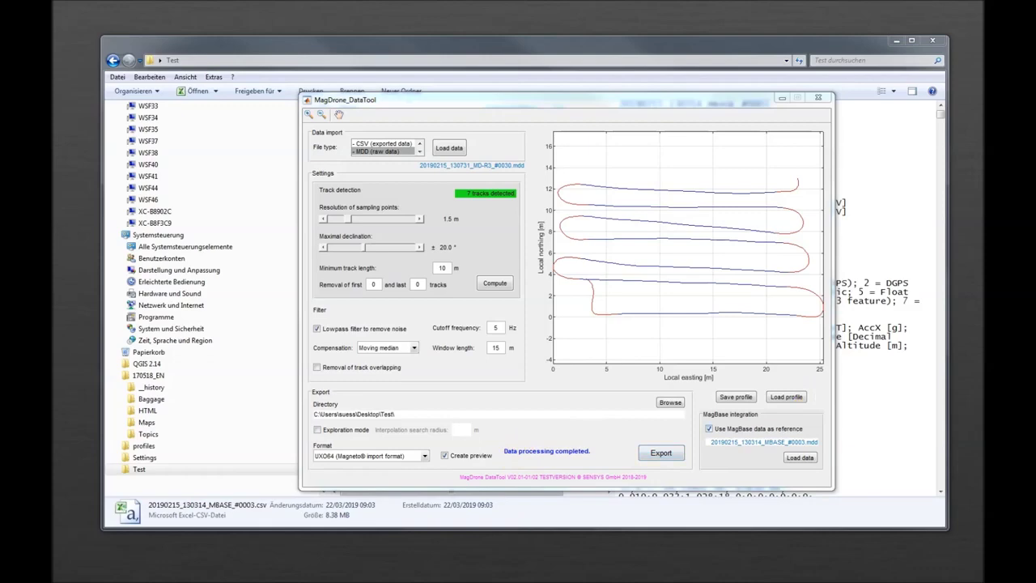
- Position the magnetic field preview map and the MagBase reference plot side by side
left_click_drag(710, 58, 393, 111)
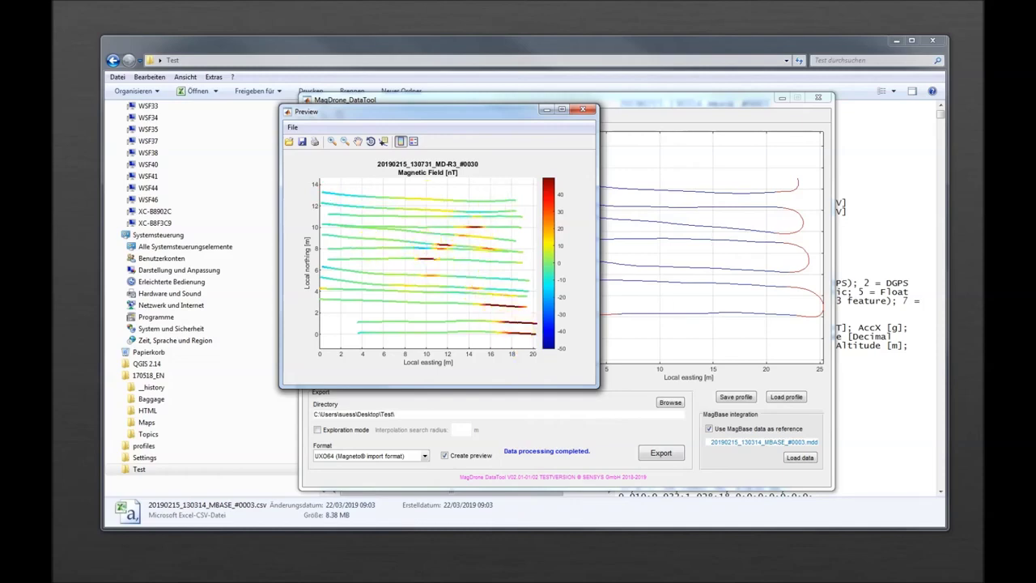
left_click_drag(855, 111, 819, 111)
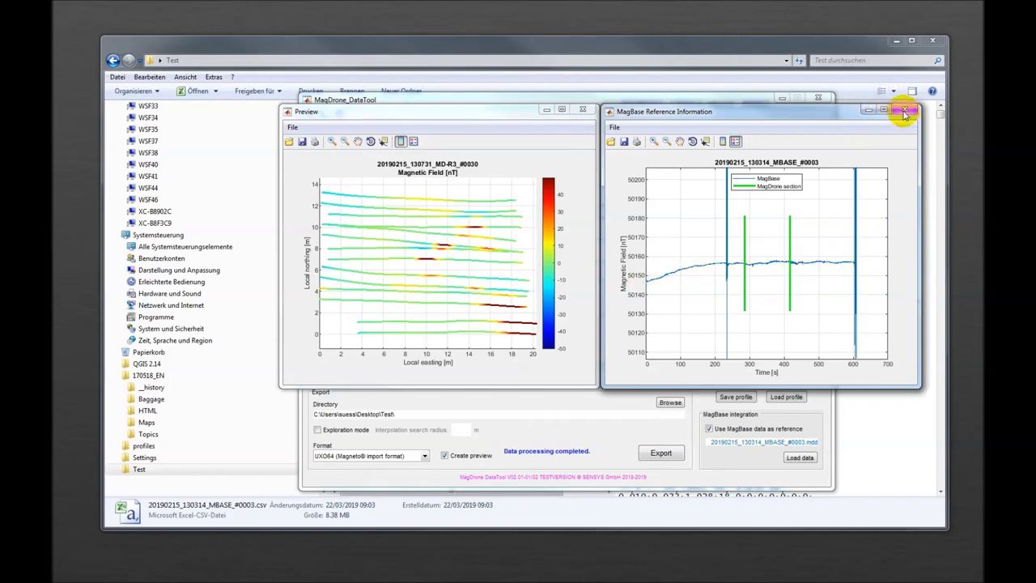
- Begin saving the MagBase reference plot to the Test folder, then cancel
left_click(623, 141)
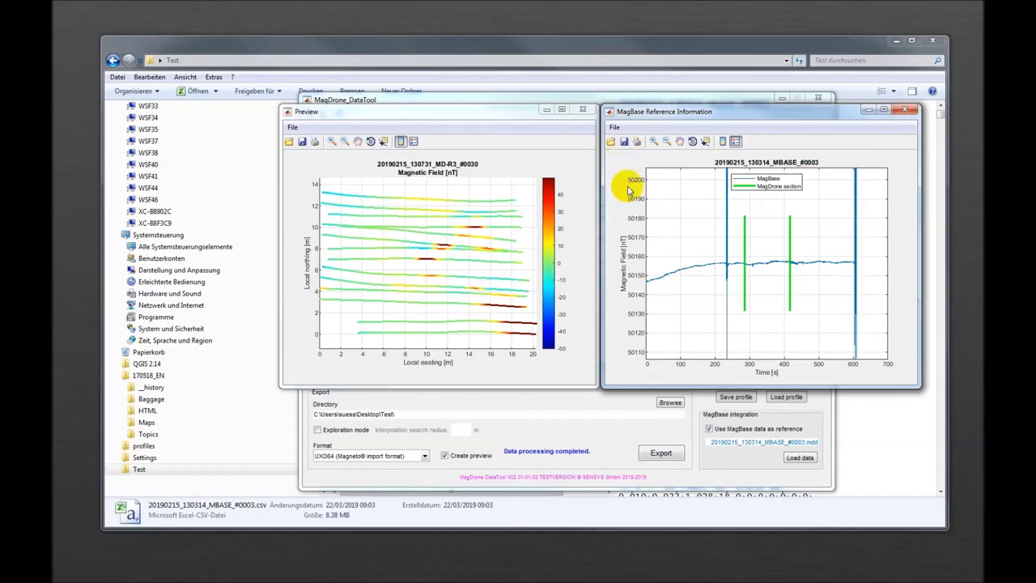
left_click(476, 170)
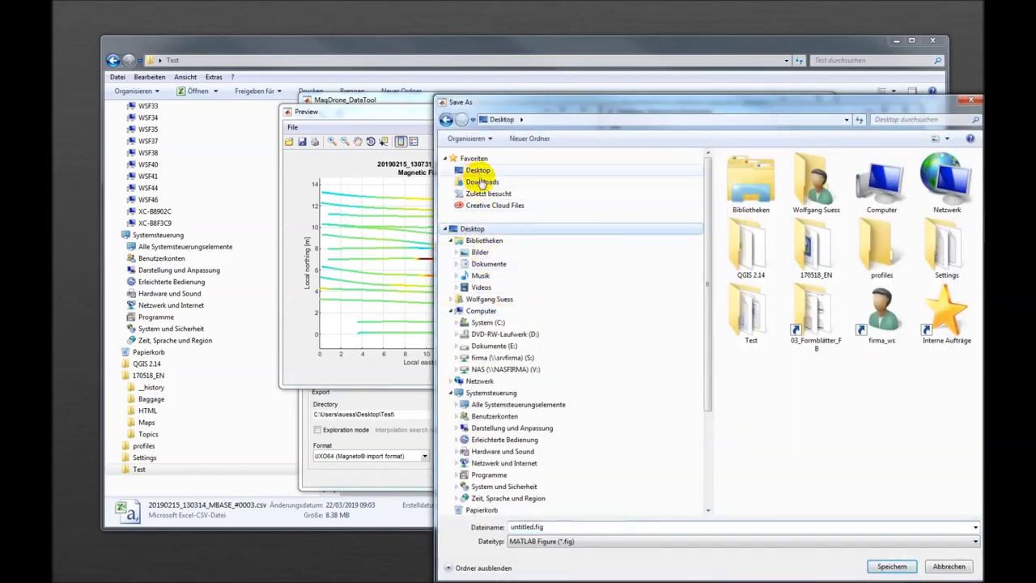
double_click(750, 322)
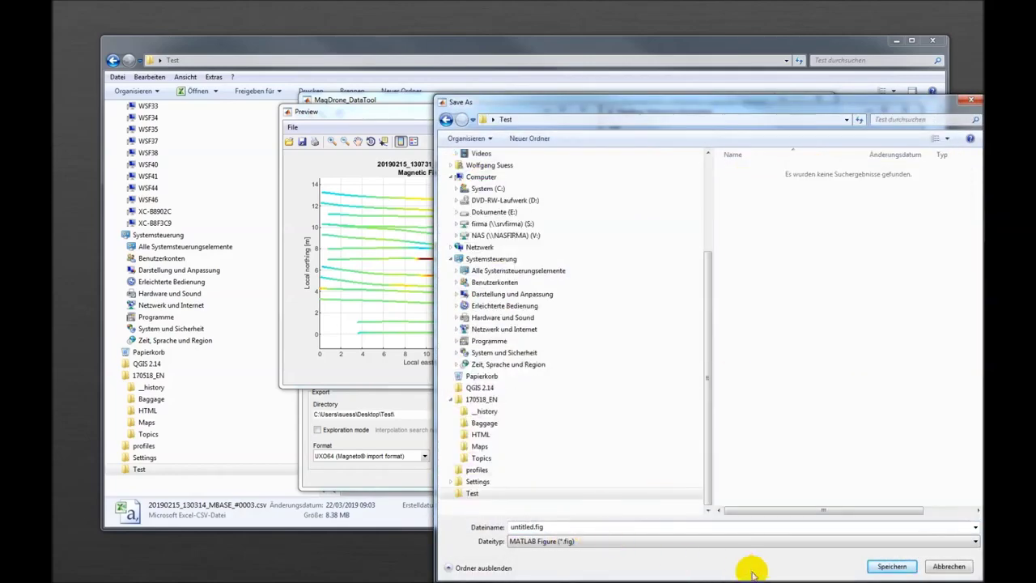
left_click_drag(807, 97, 613, 46)
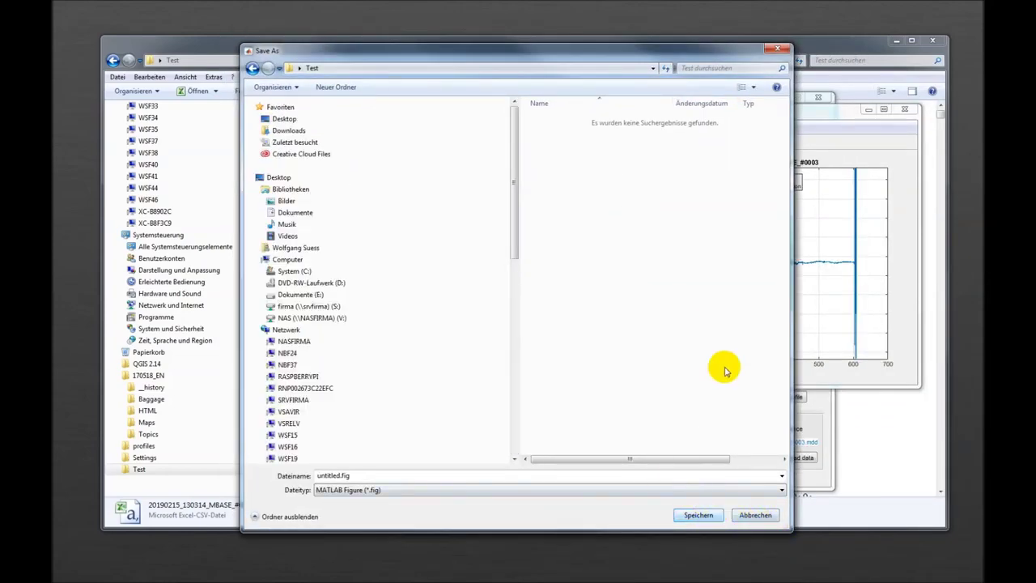
left_click(756, 522)
- Close both plots and DataTool, then select 20190215_130731_MD-R3_#0030.uxo
left_click(890, 116)
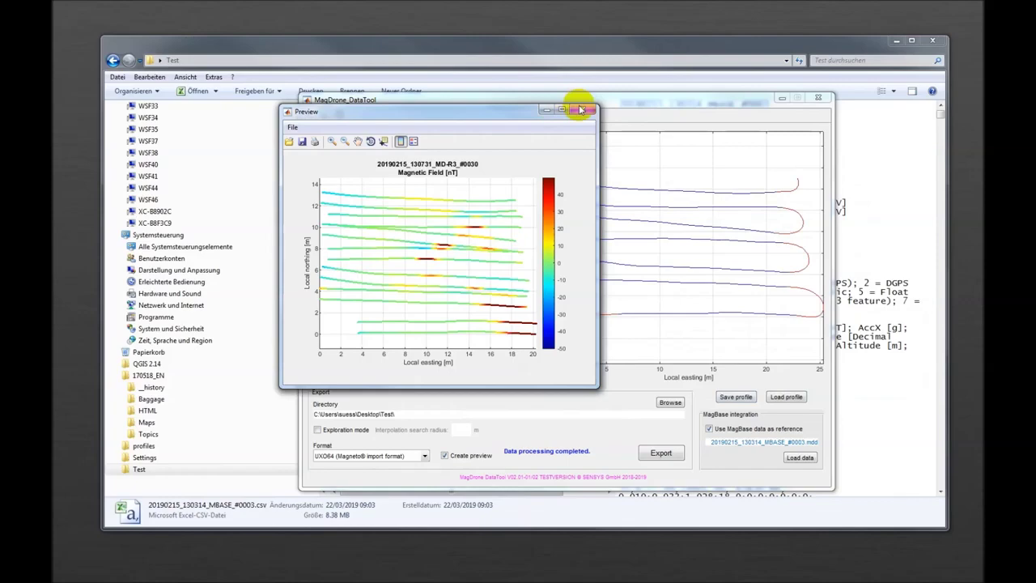
left_click(589, 108)
left_click(818, 98)
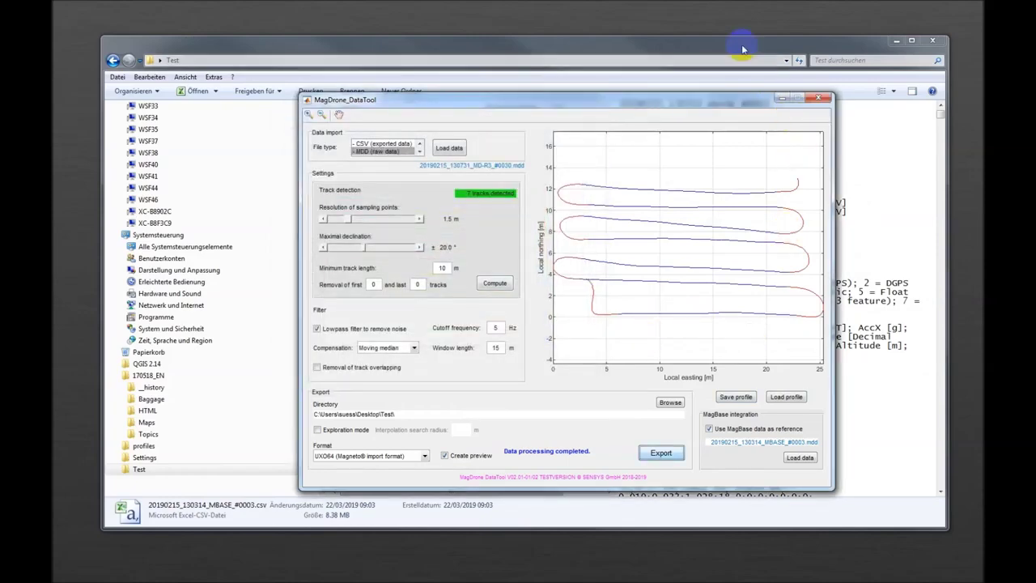
left_click(403, 171)
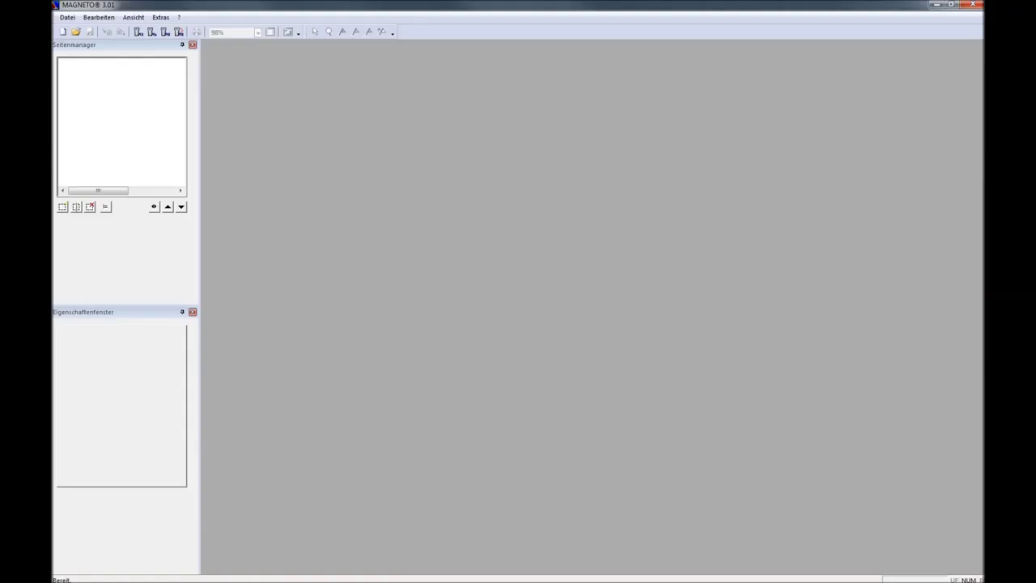
- Start a new Magneto document and import 20190215_130731_MD-R3_#0030.uxo from Desktop > Test
left_click(63, 31)
left_click(108, 32)
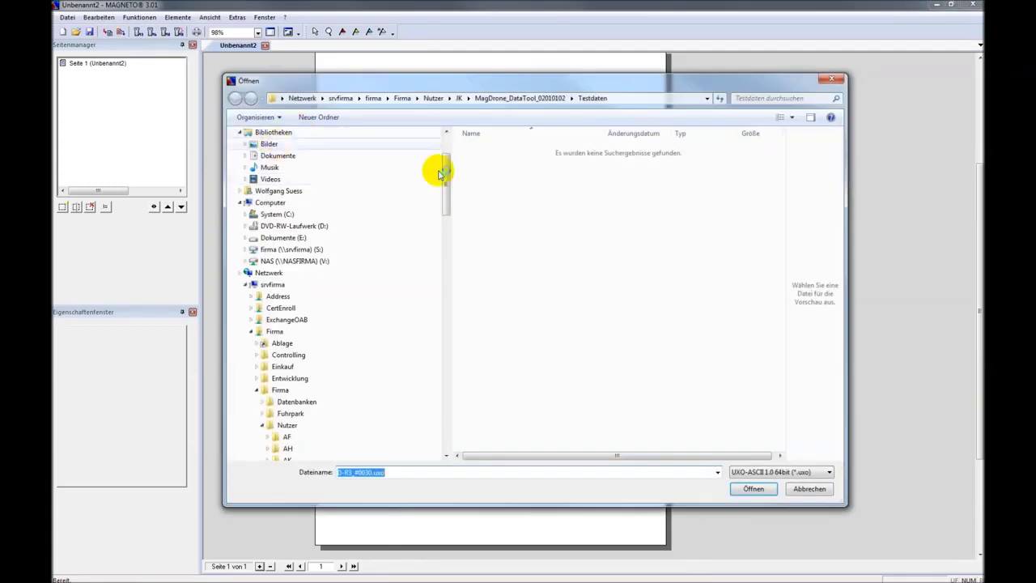
scroll(450, 150, "up", 2)
left_click(294, 148)
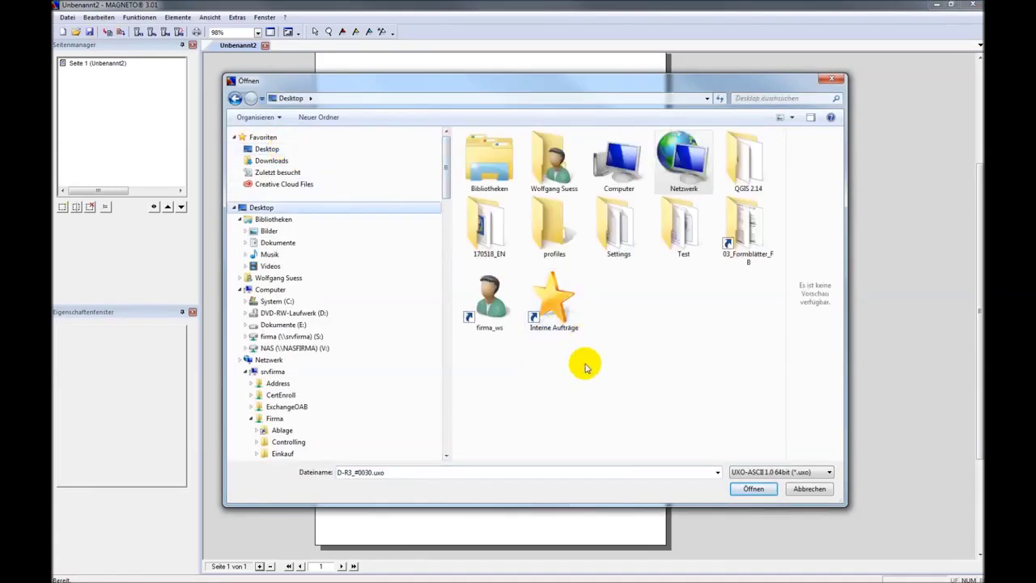
double_click(686, 241)
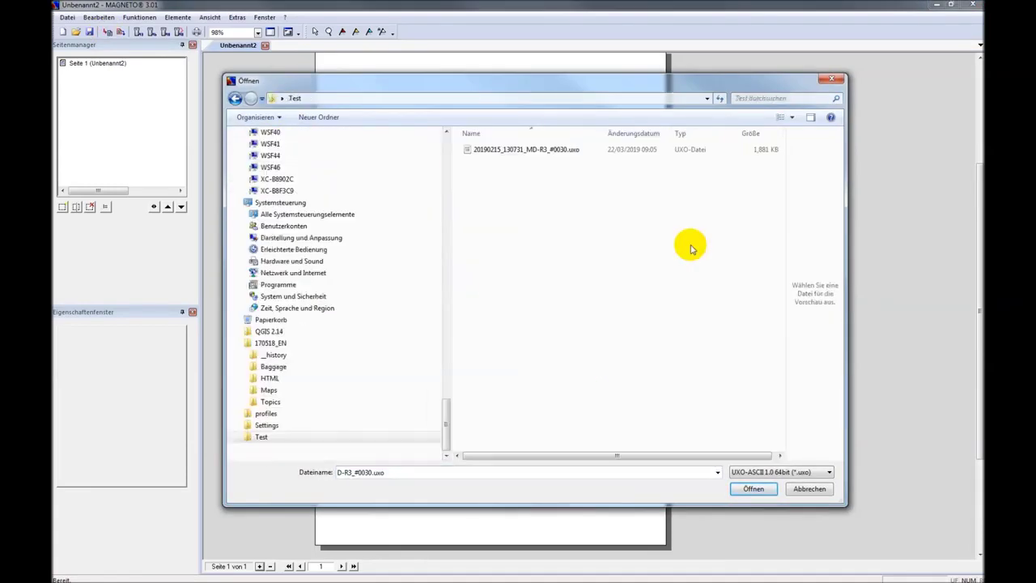
left_click(520, 153)
left_click(761, 495)
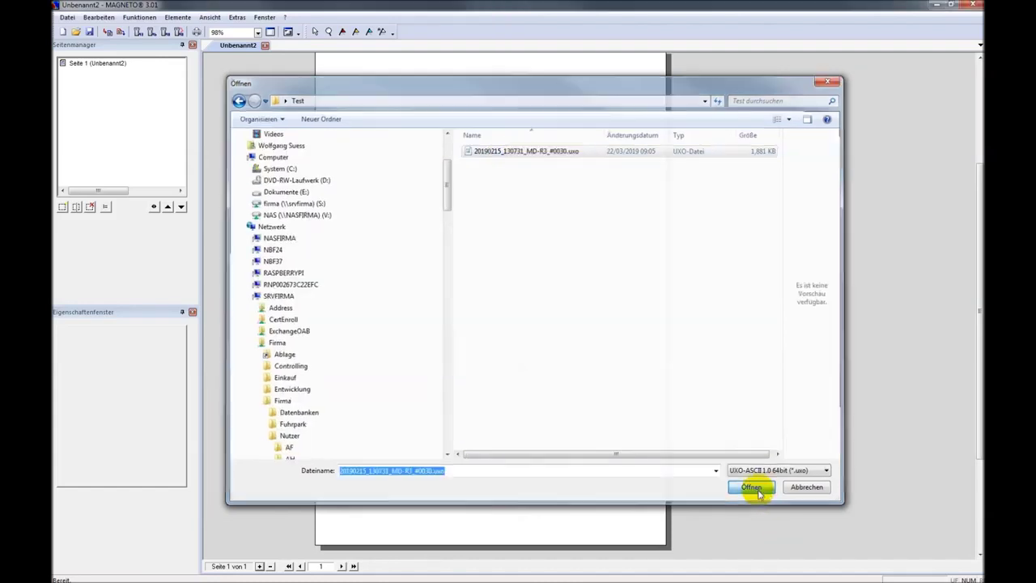